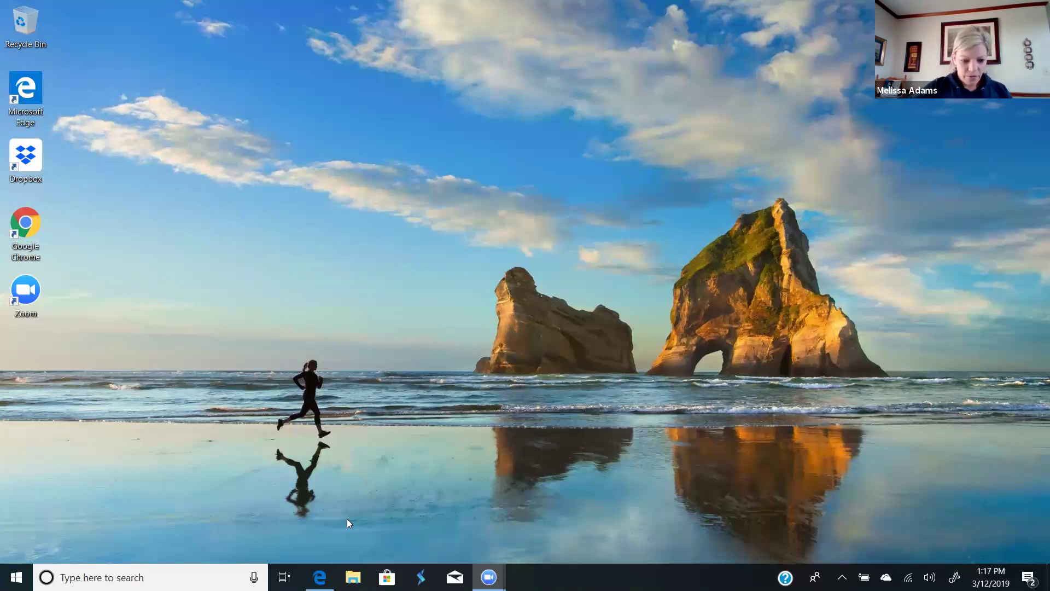
In Edge, load myxyngular.com to bring up the Xyngular sign-in page.
key(alt+Tab)
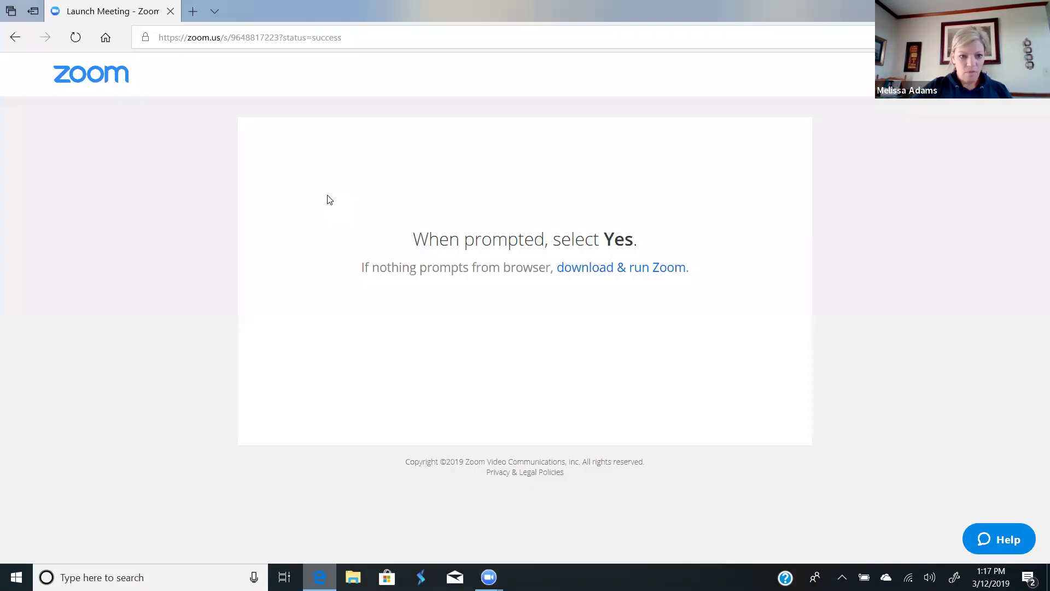
click(363, 40)
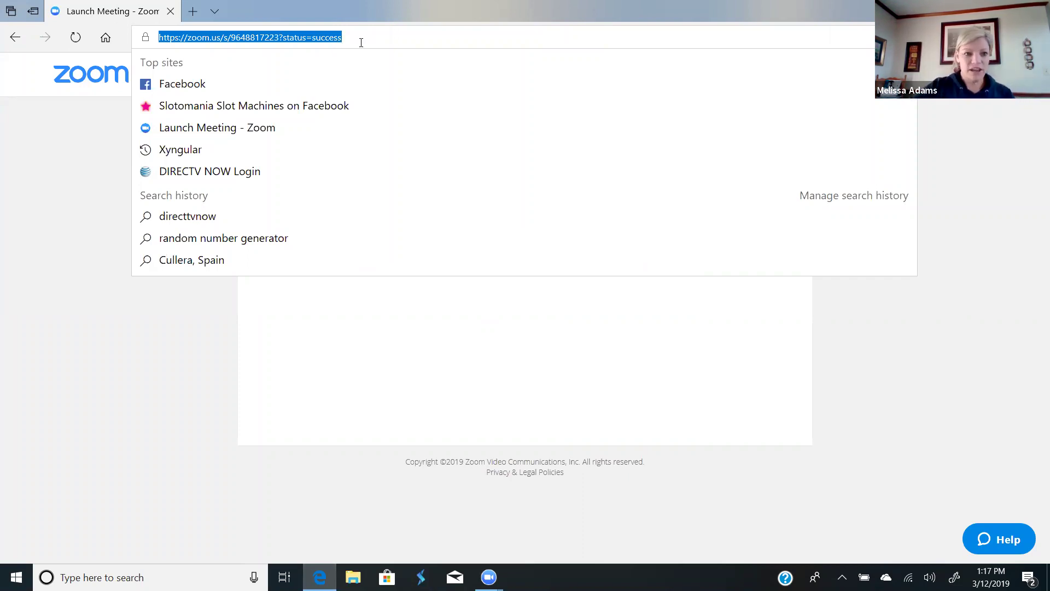
text(myxyngular.com/)
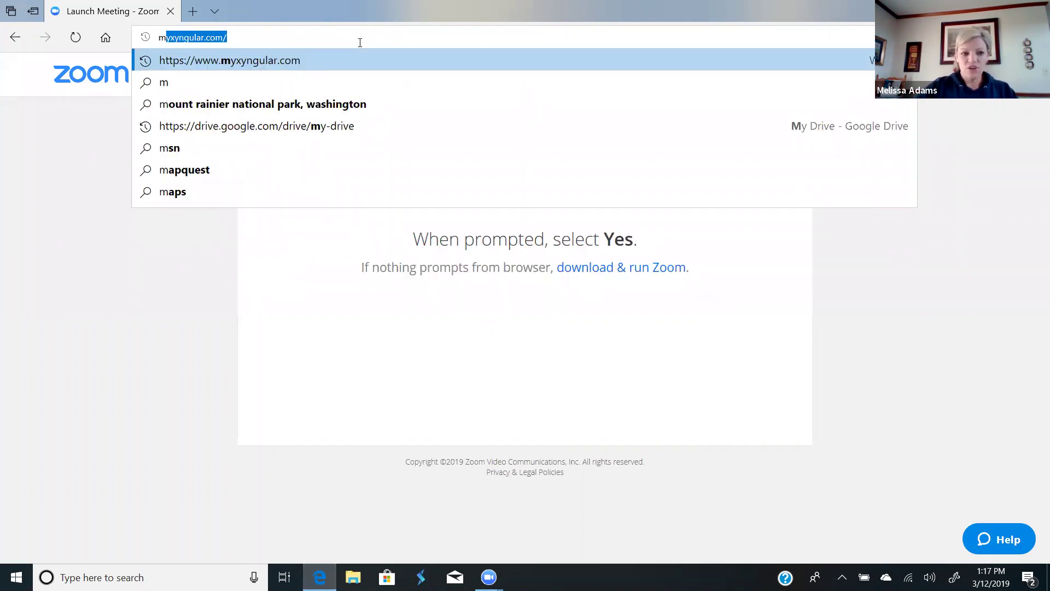
key(Return)
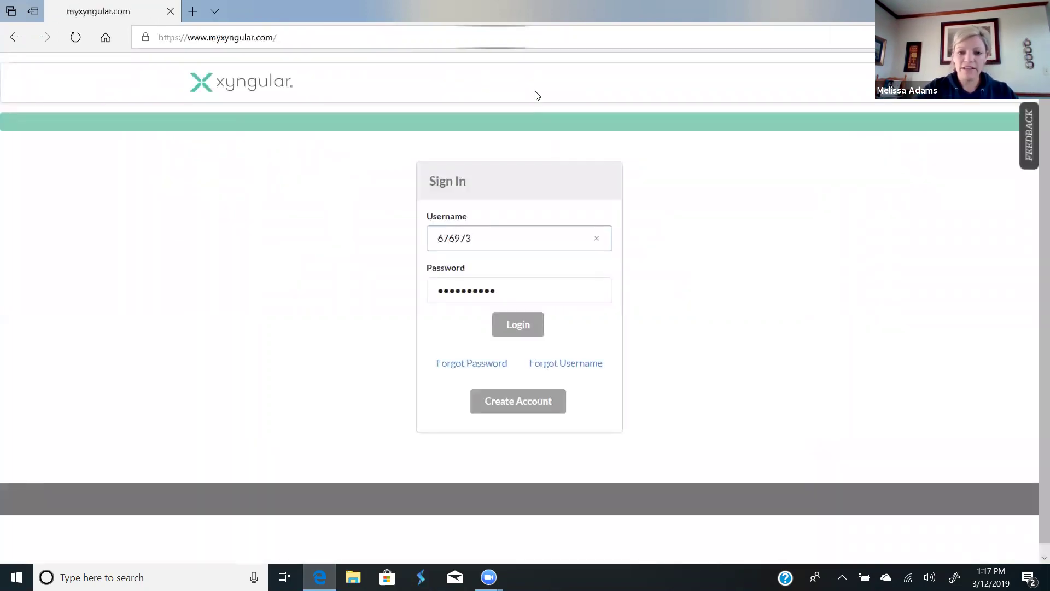
Log in with the prefilled credentials and scroll the dashboard down to Quick Links.
click(520, 325)
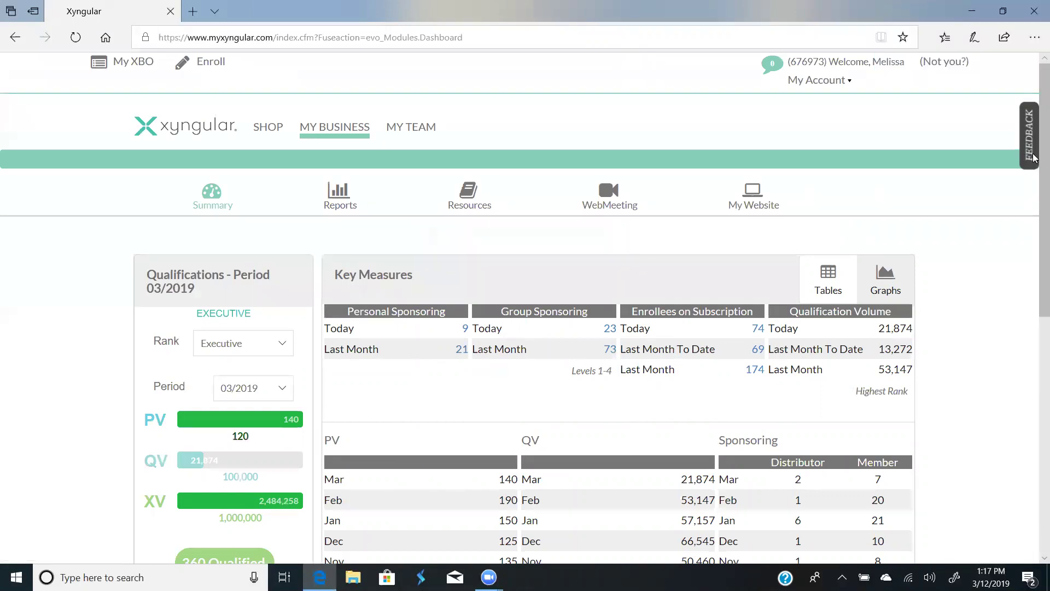
scroll(1035, 246, down, 3)
scroll(1035, 305, down, 4)
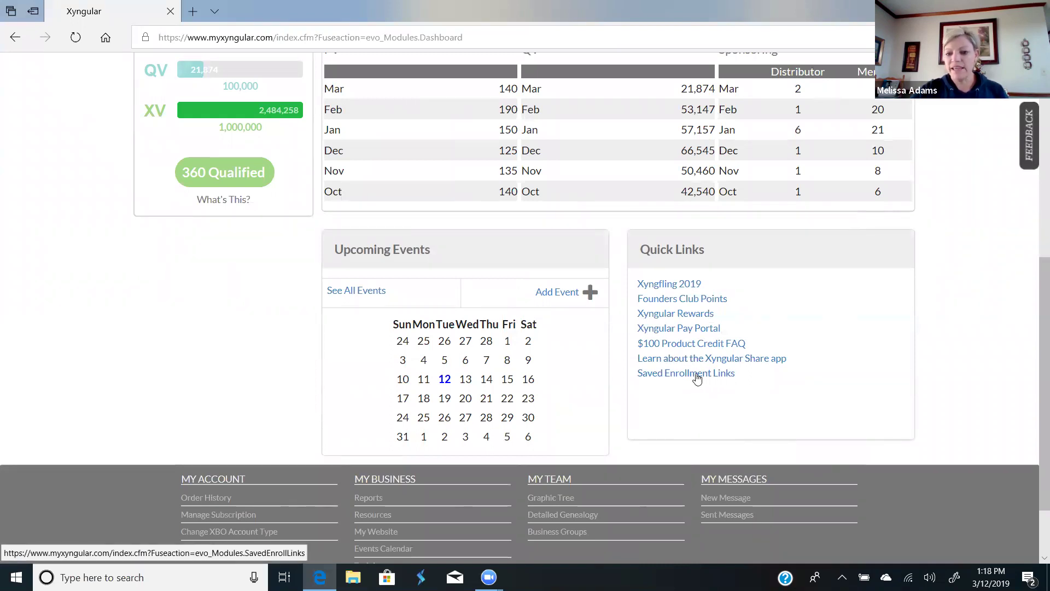
Open Saved Enrollment Links from Quick Links and look over the existing Member links for USA.
click(695, 375)
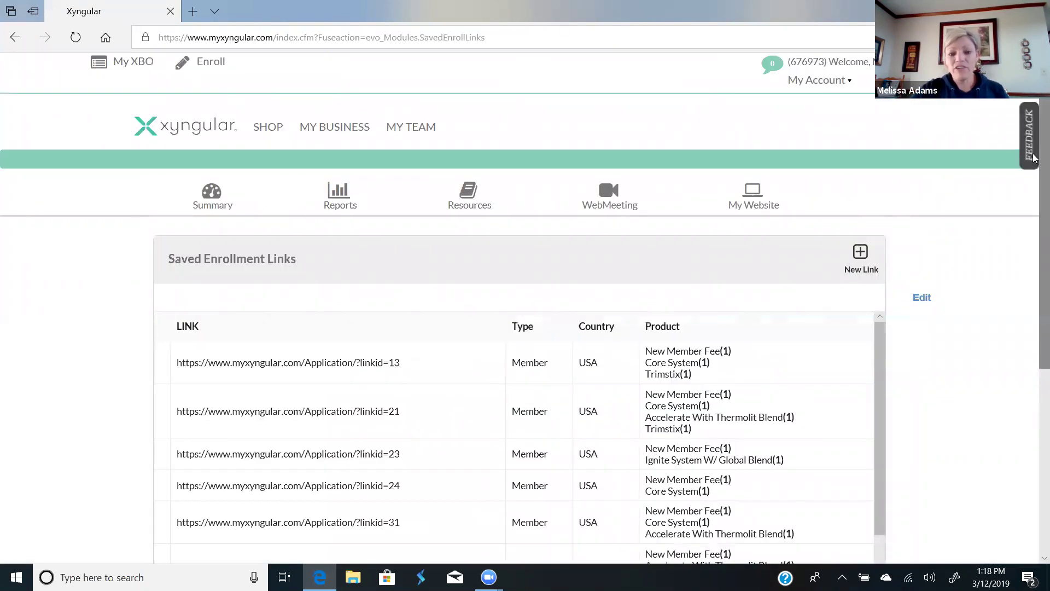
scroll(1034, 157, left, 2)
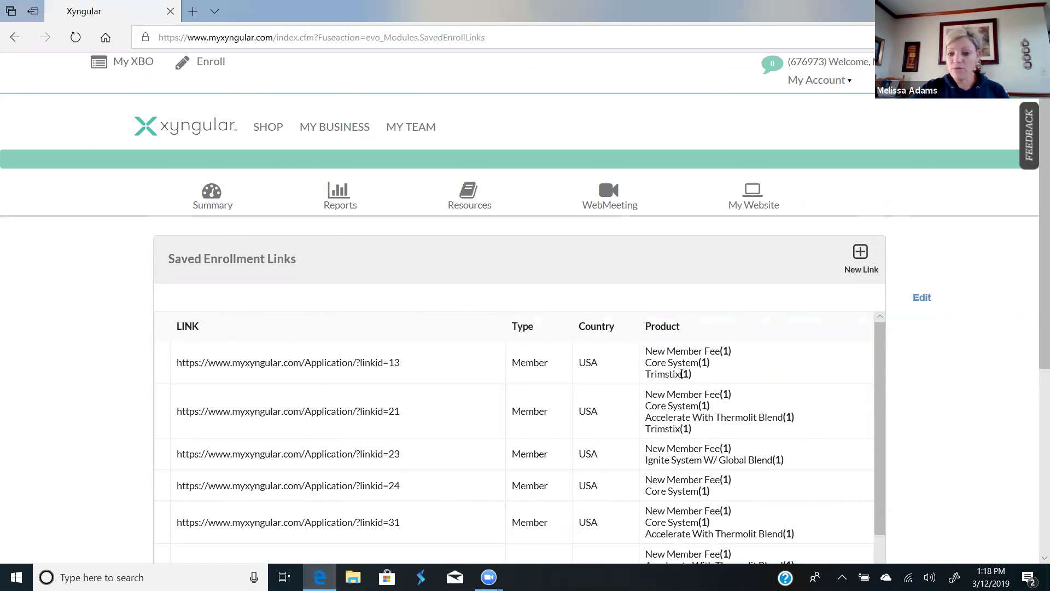
double_click(300, 363)
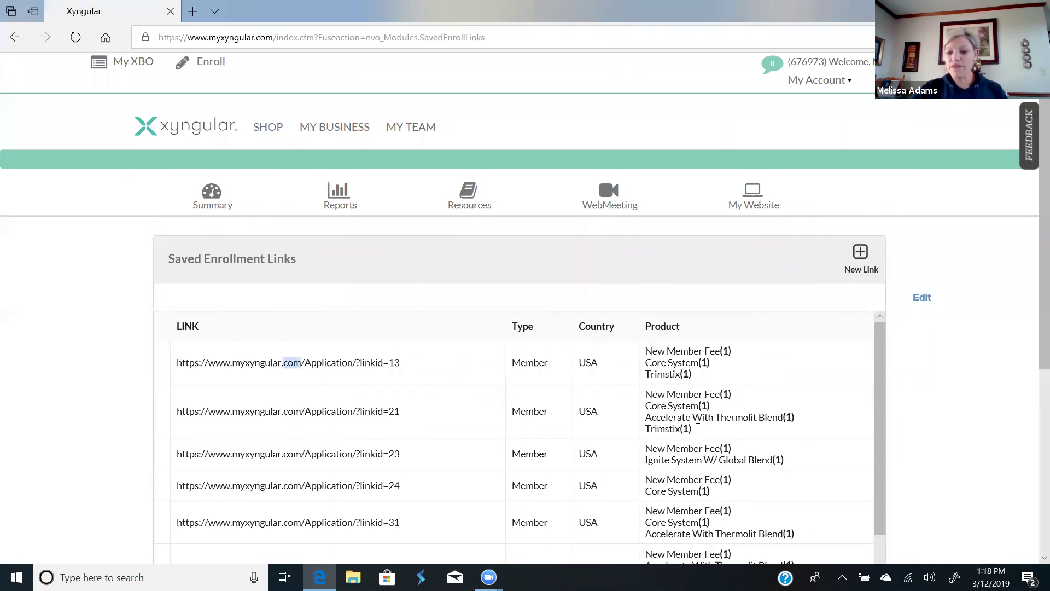
click(366, 412)
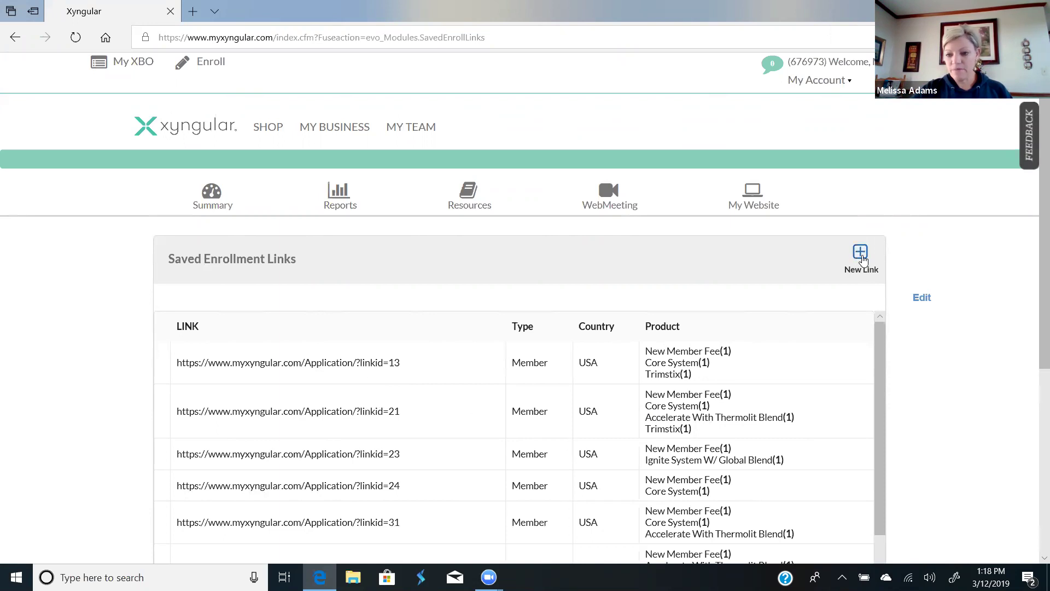
Start a new Member enrollment link and add Ultimate System W/ Global Blend to its order.
click(861, 254)
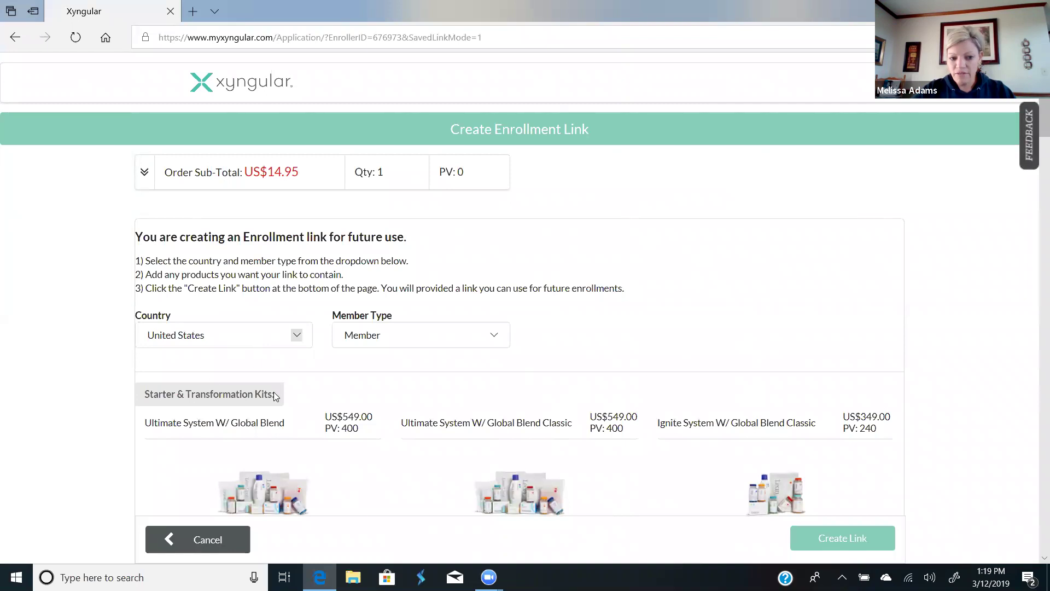
click(494, 336)
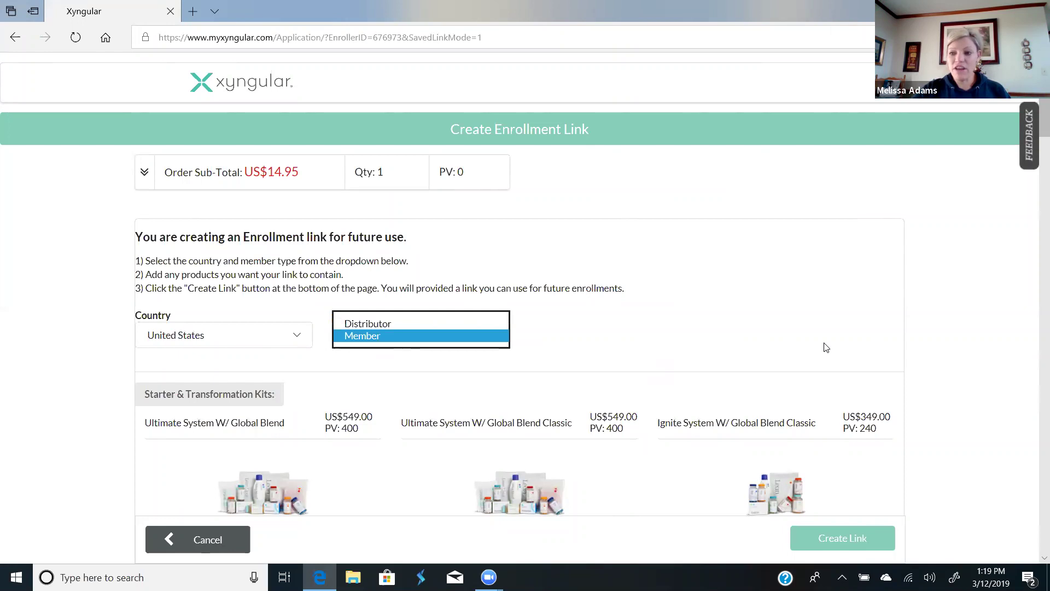
scroll(1034, 135, down, 1)
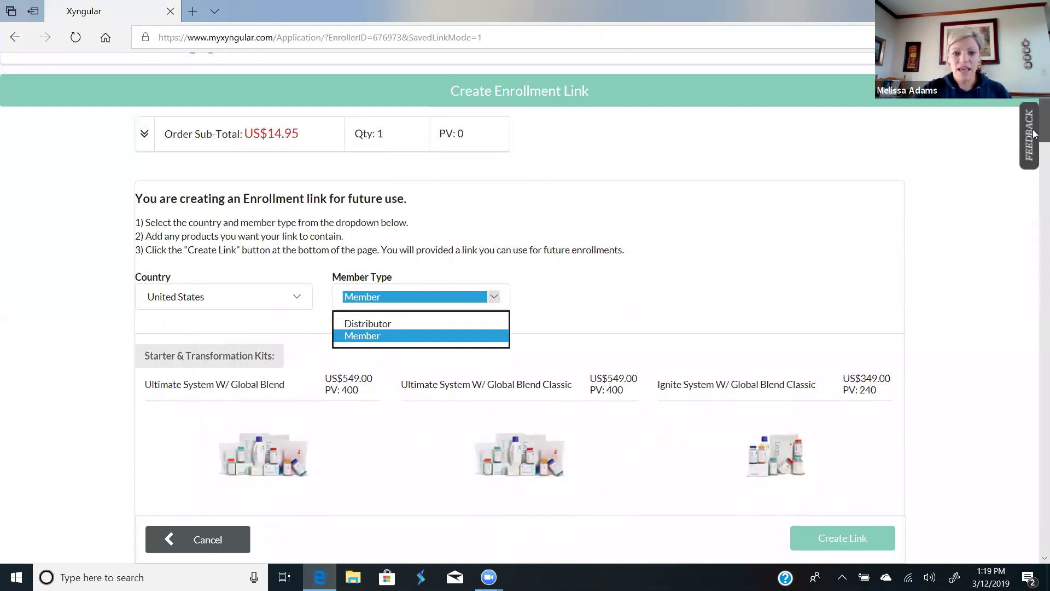
scroll(1034, 135, down, 5)
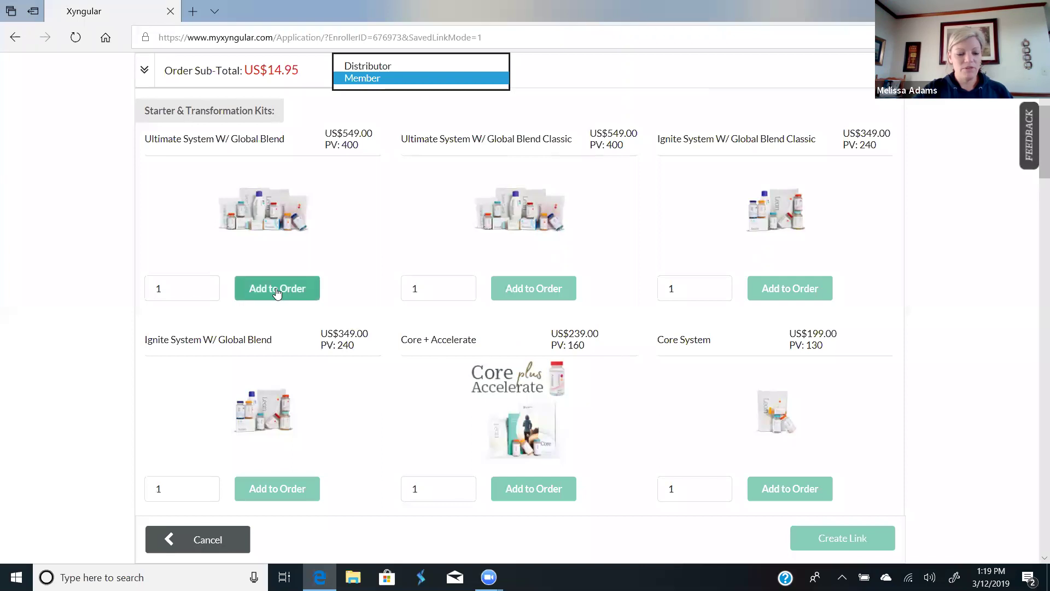
click(277, 293)
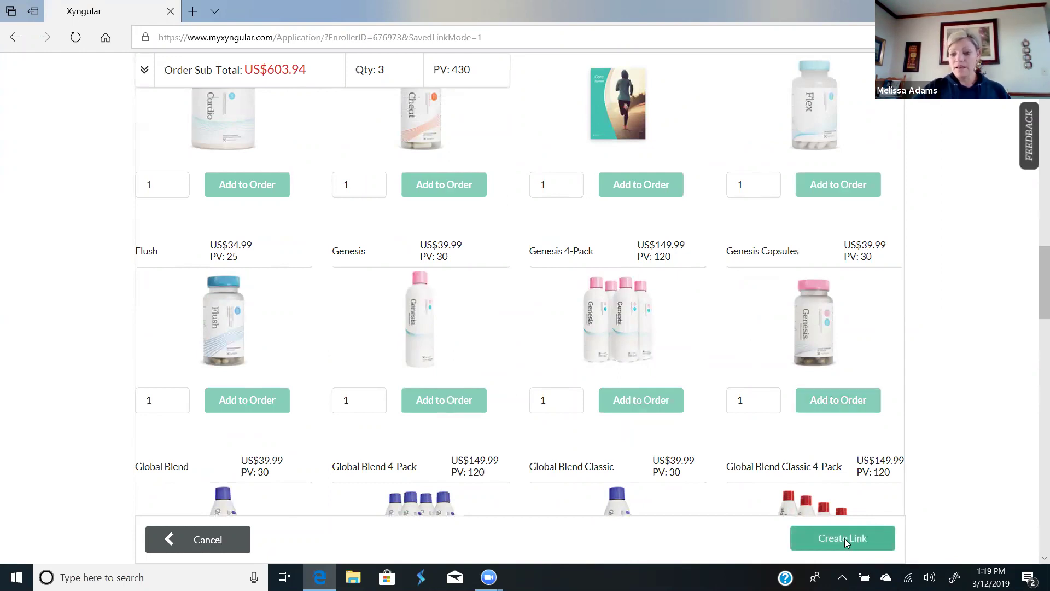
Create the new enrollment link, copy its URL, and go back to Saved Enrollment Links.
click(845, 540)
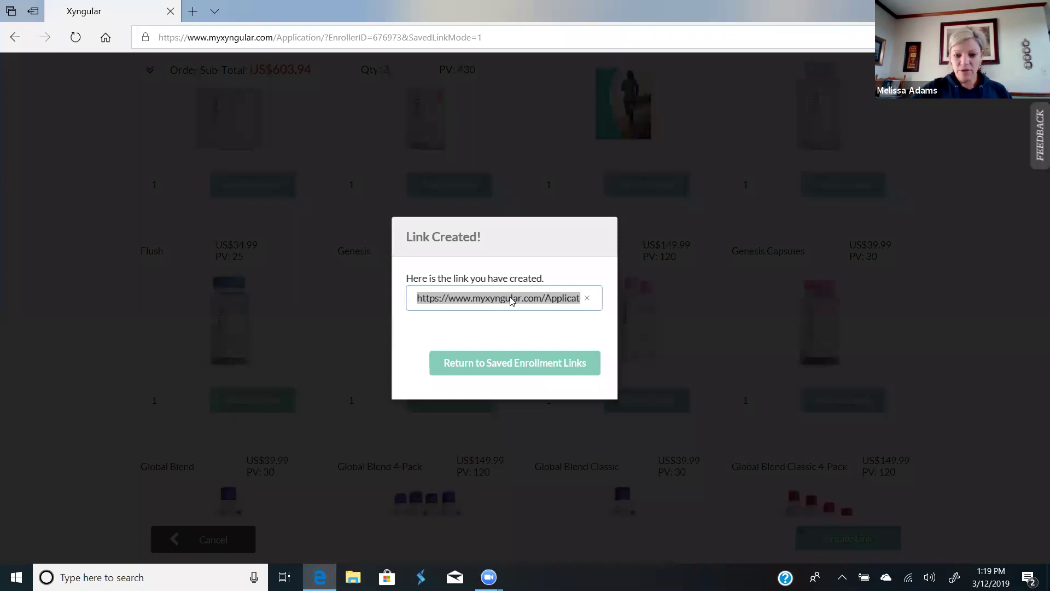
right_click(511, 301)
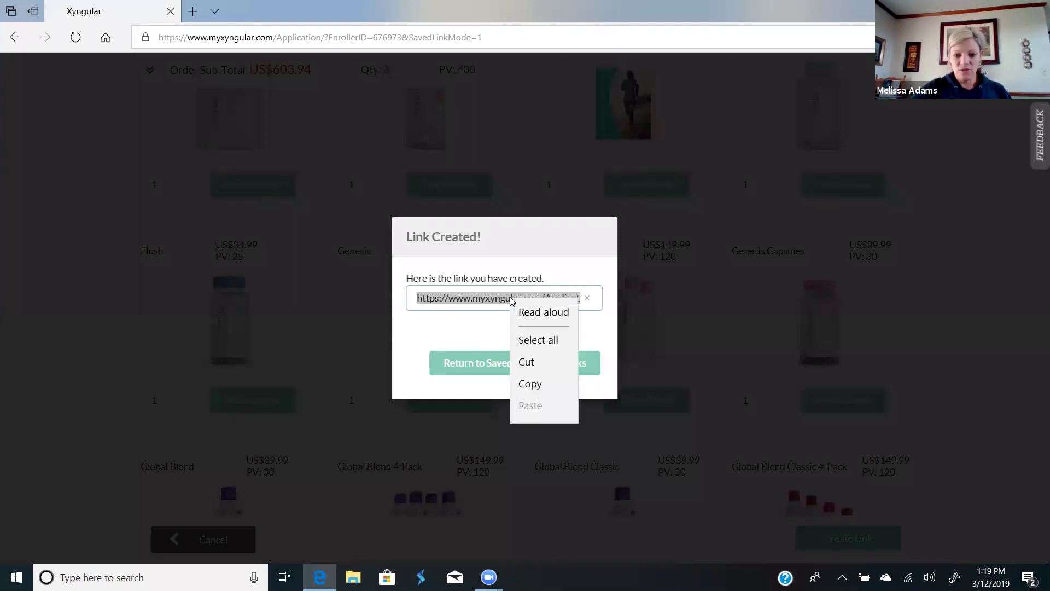
click(530, 386)
click(523, 365)
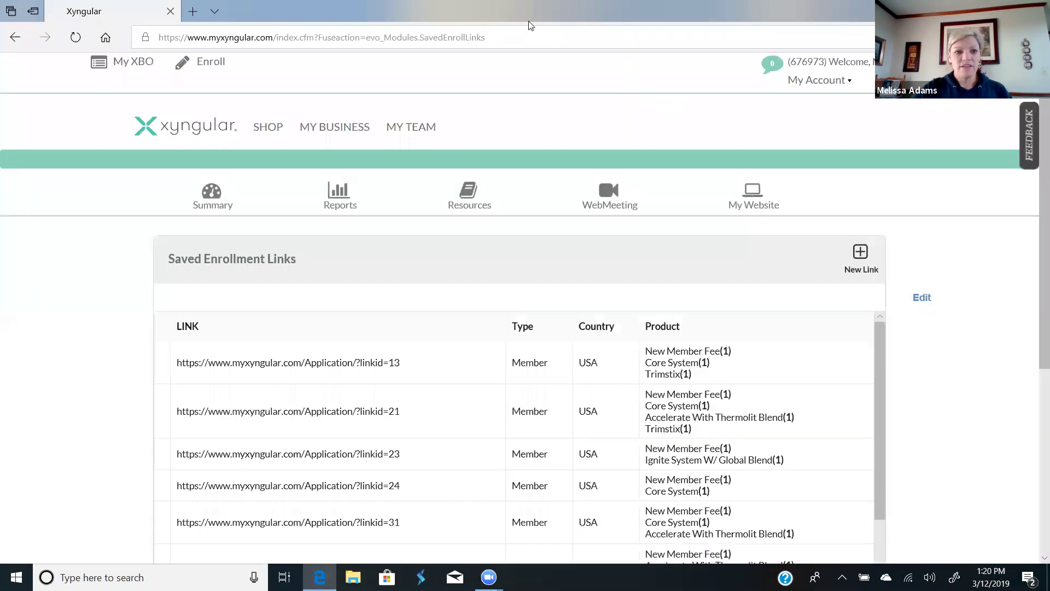
drag(315, 528, 237, 57)
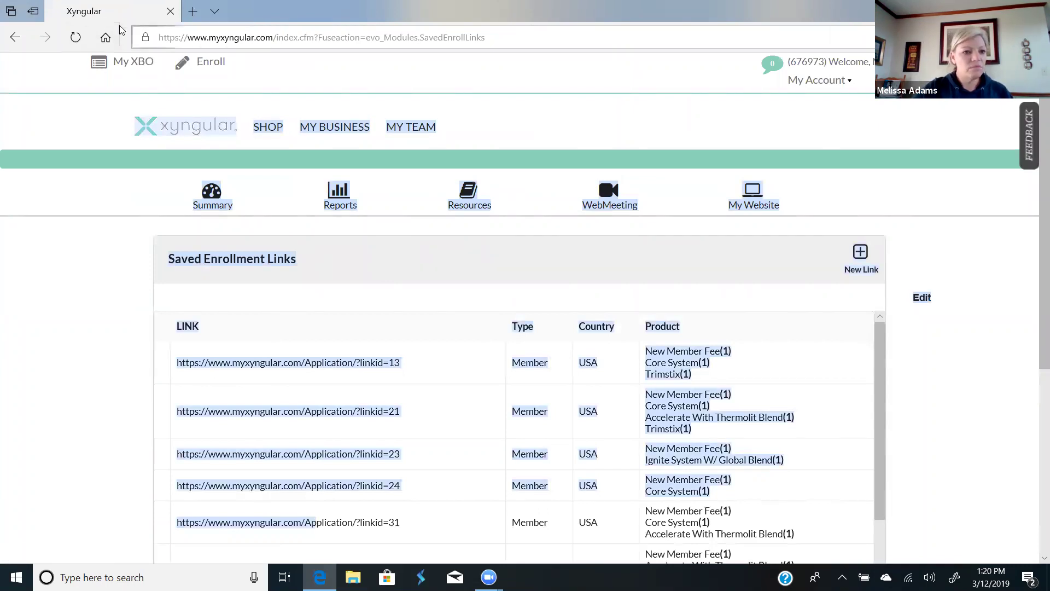
Open a new Edge tab and launch Facebook from the Top sites tiles.
click(193, 12)
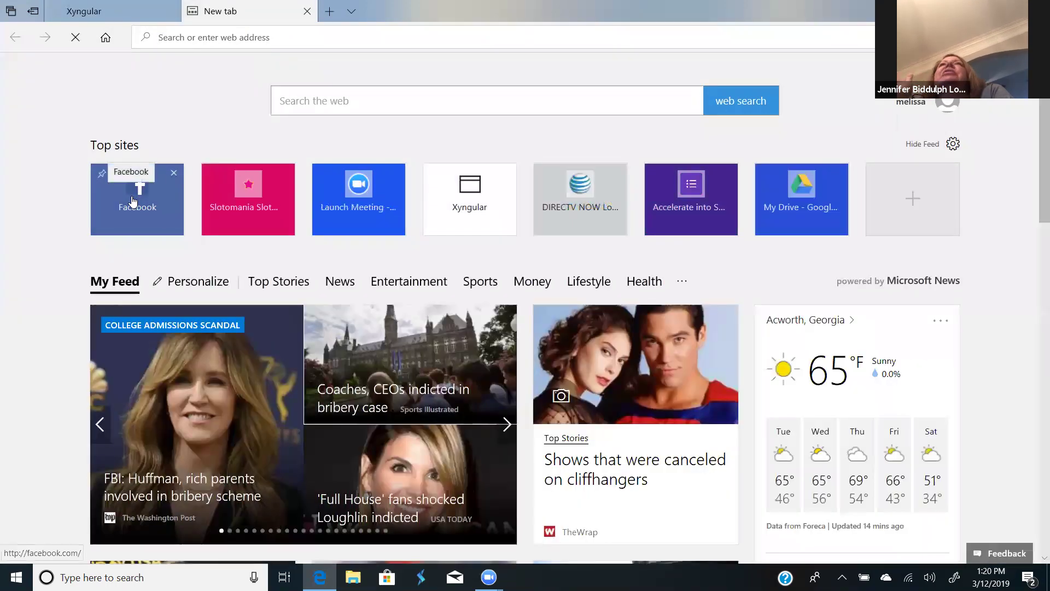
click(133, 202)
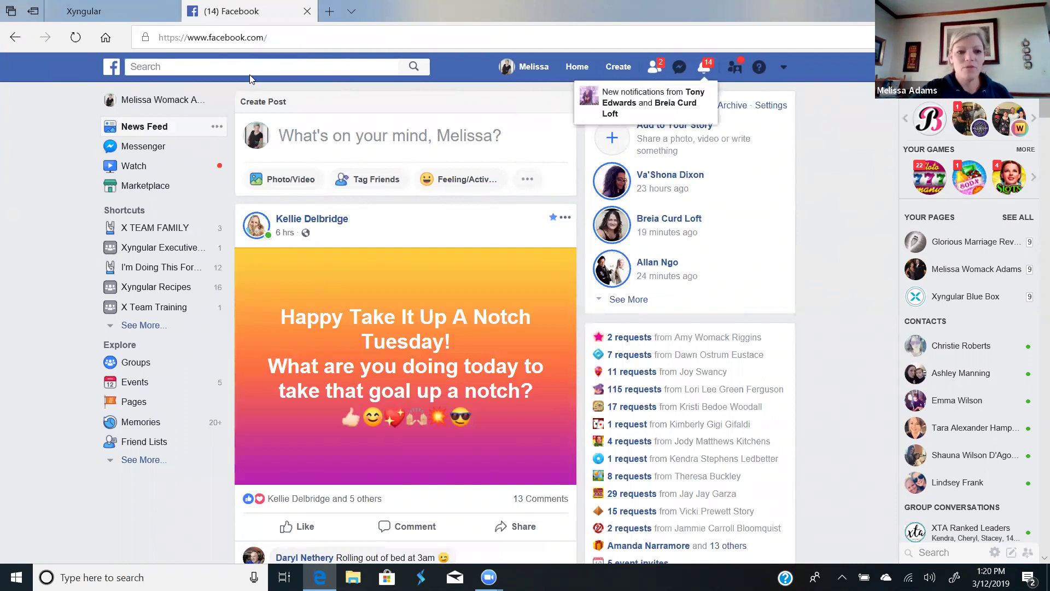
Show the Messenger list of recent conversations from Facebook's top bar.
click(679, 67)
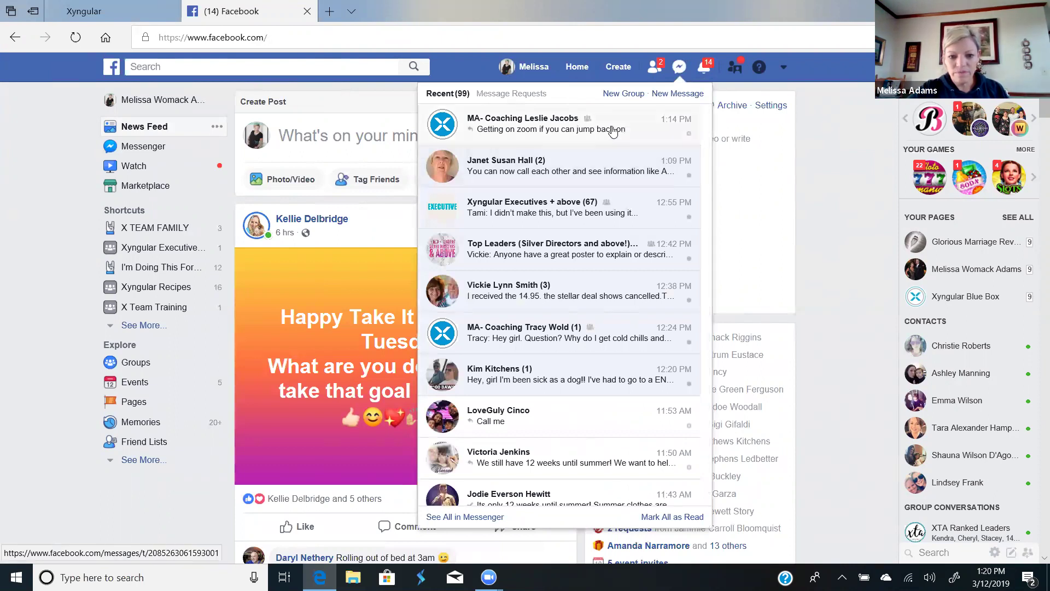
Paste and send the copied linkid=260 enrollment link in the MA-Coaching chat, then open it.
click(566, 124)
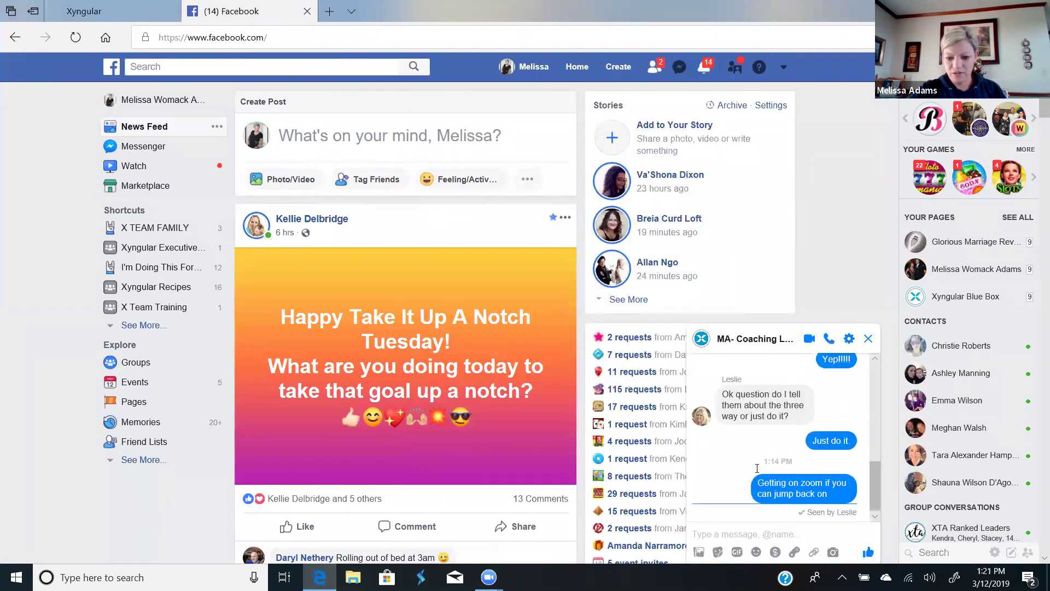
right_click(706, 535)
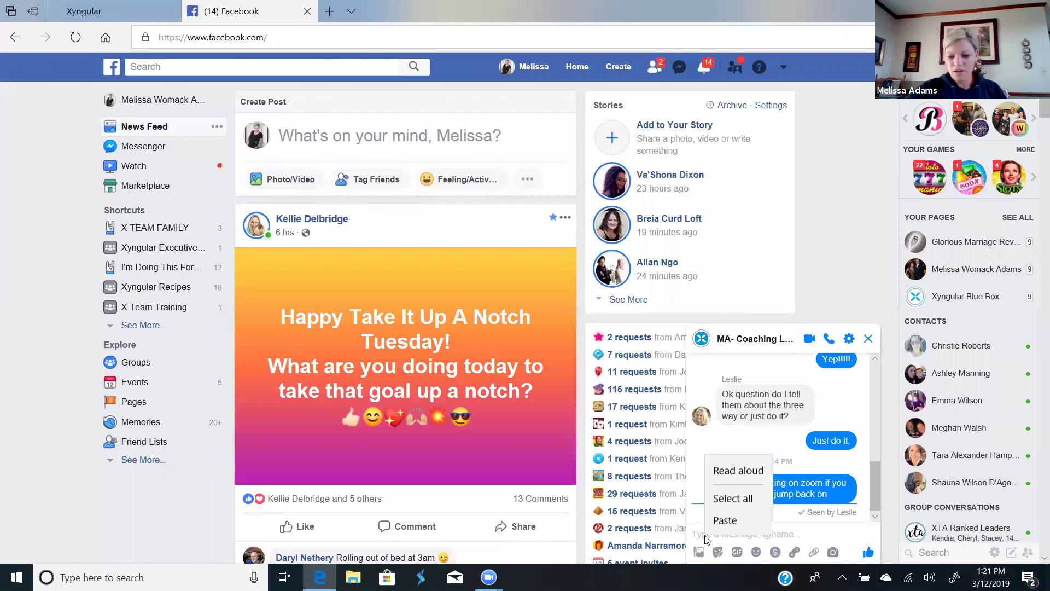
click(726, 520)
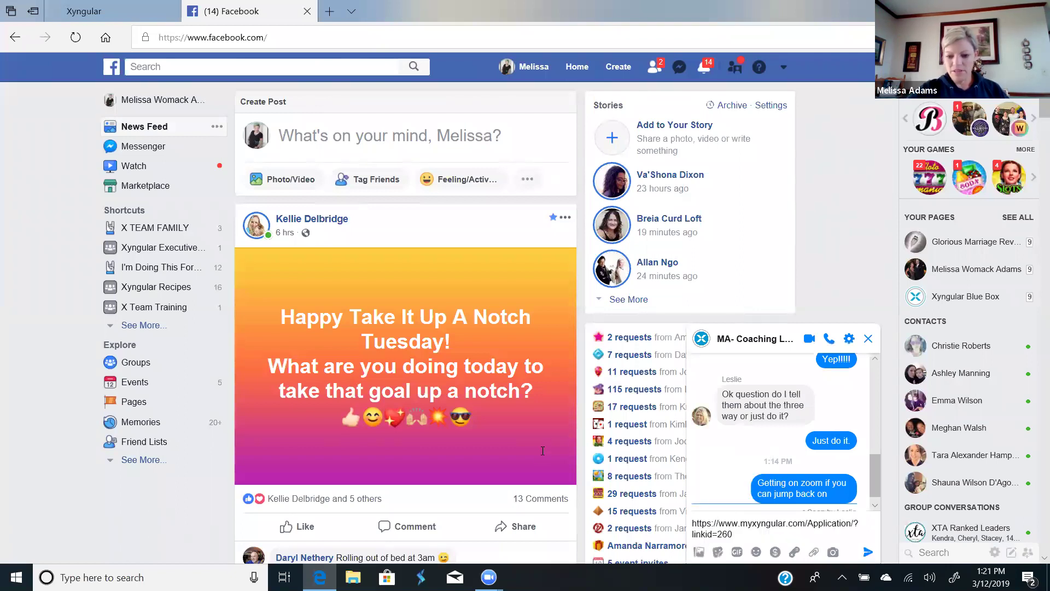
key(Return)
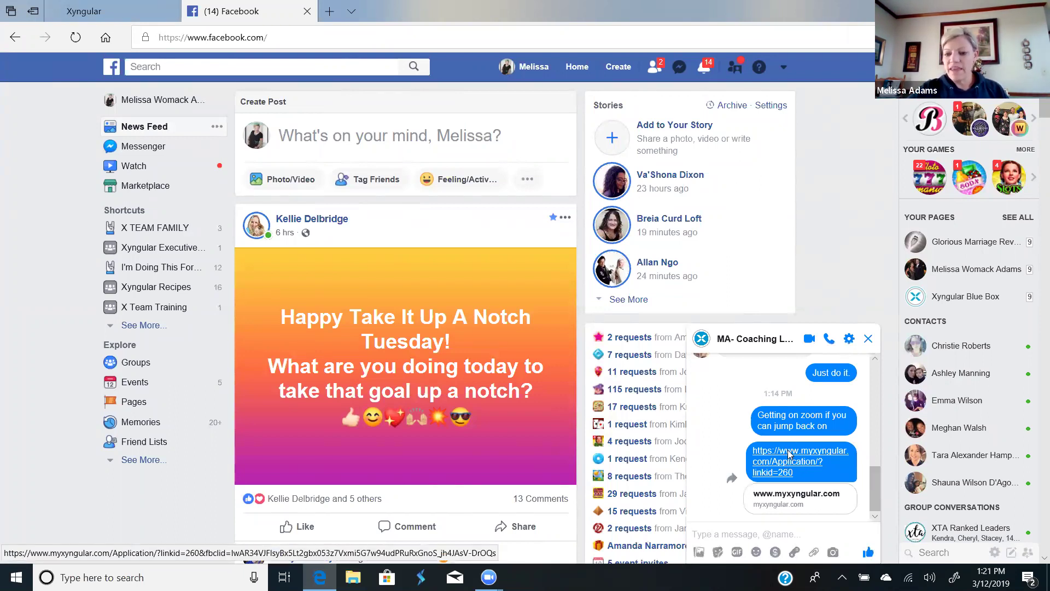
click(785, 462)
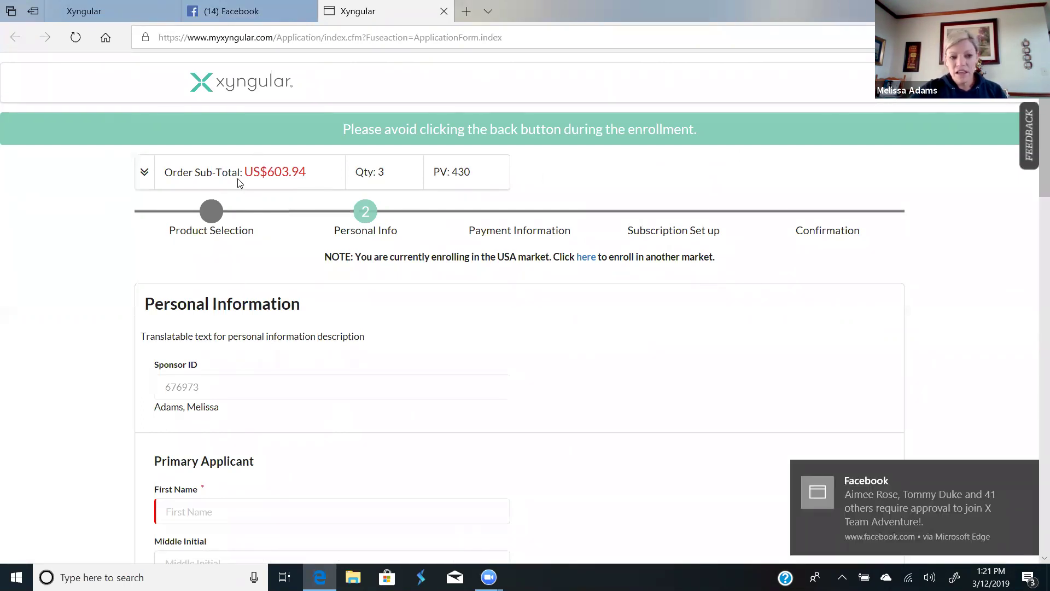
click(144, 173)
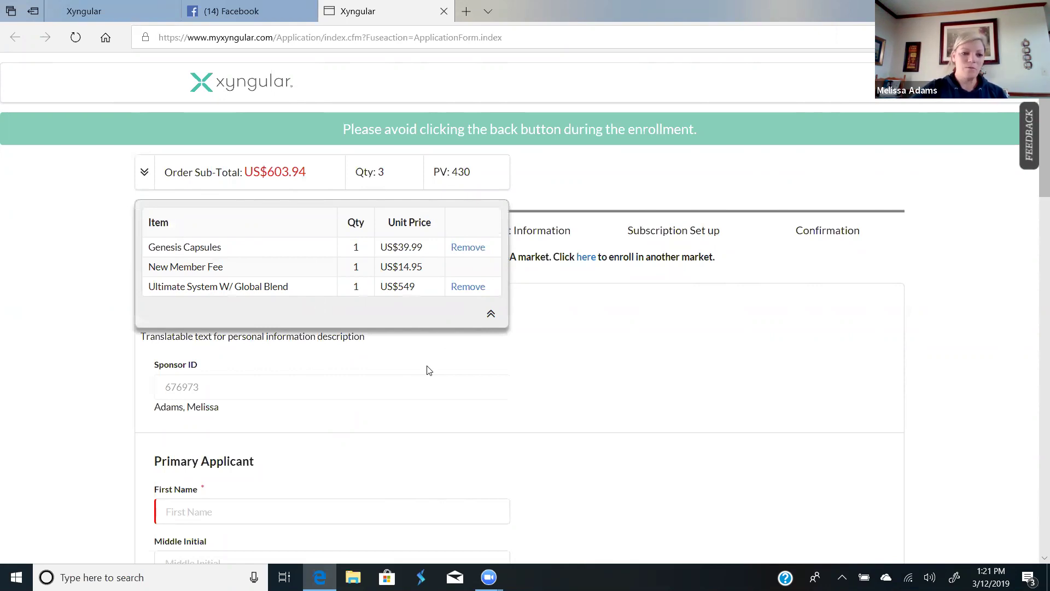
click(490, 314)
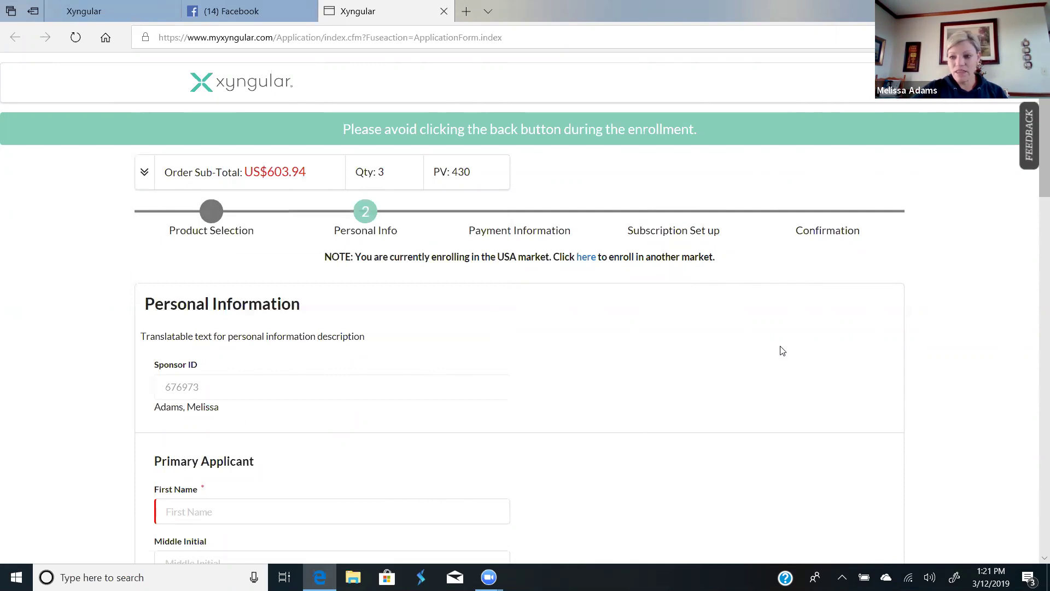
drag(1035, 185, 1036, 550)
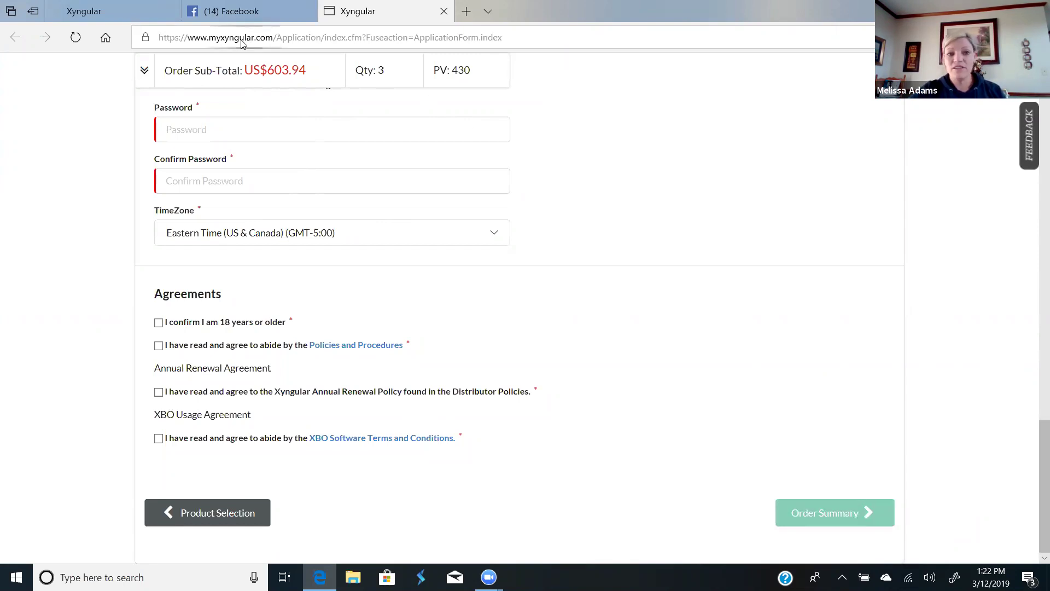
mouse_move(216, 18)
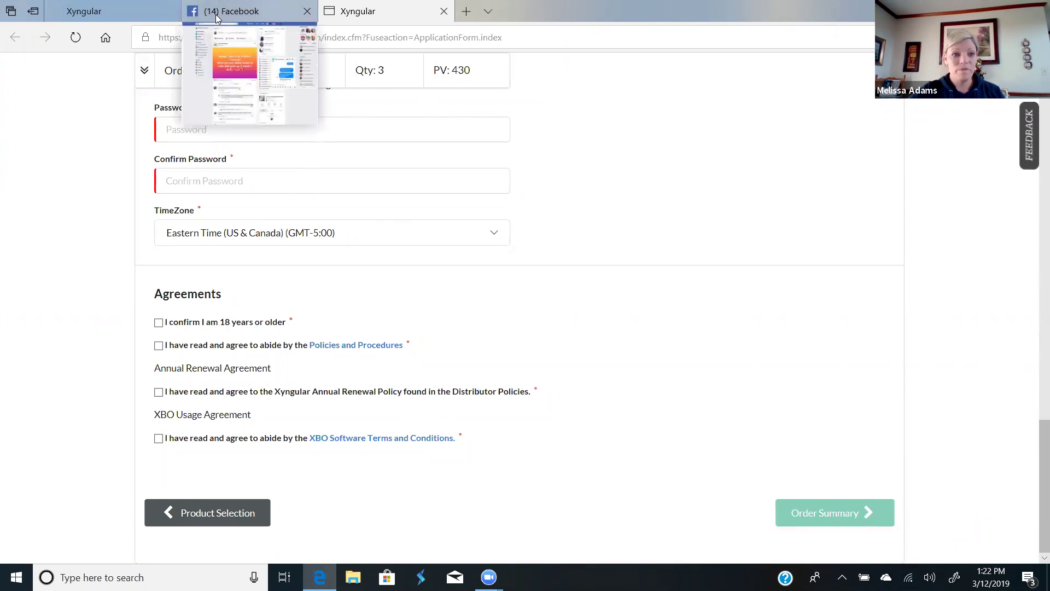
Go back to the first Xyngular tab and clear the selection on the Saved Enrollment Links list.
click(115, 12)
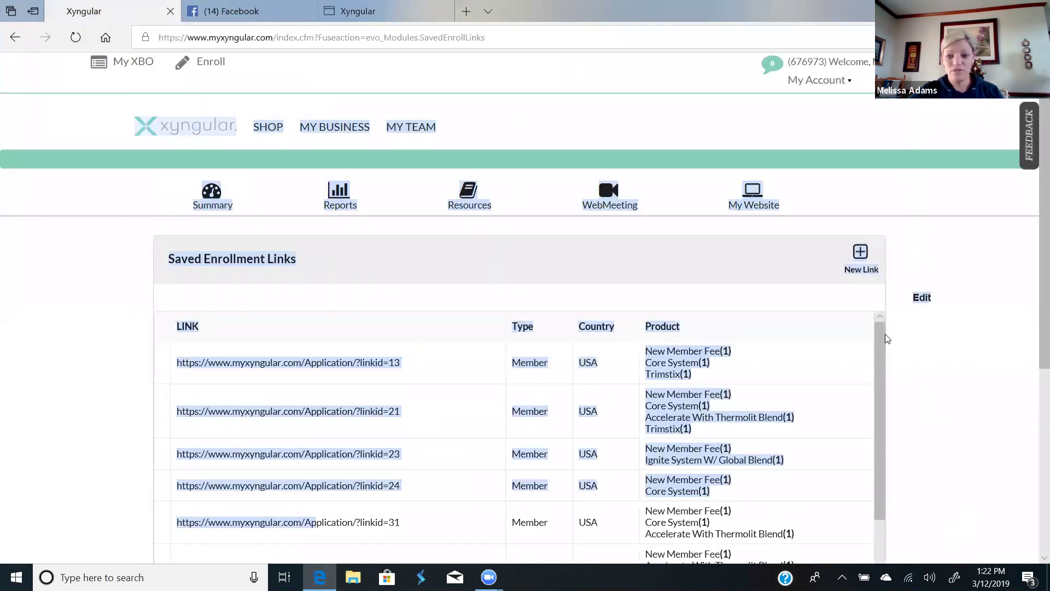
click(934, 436)
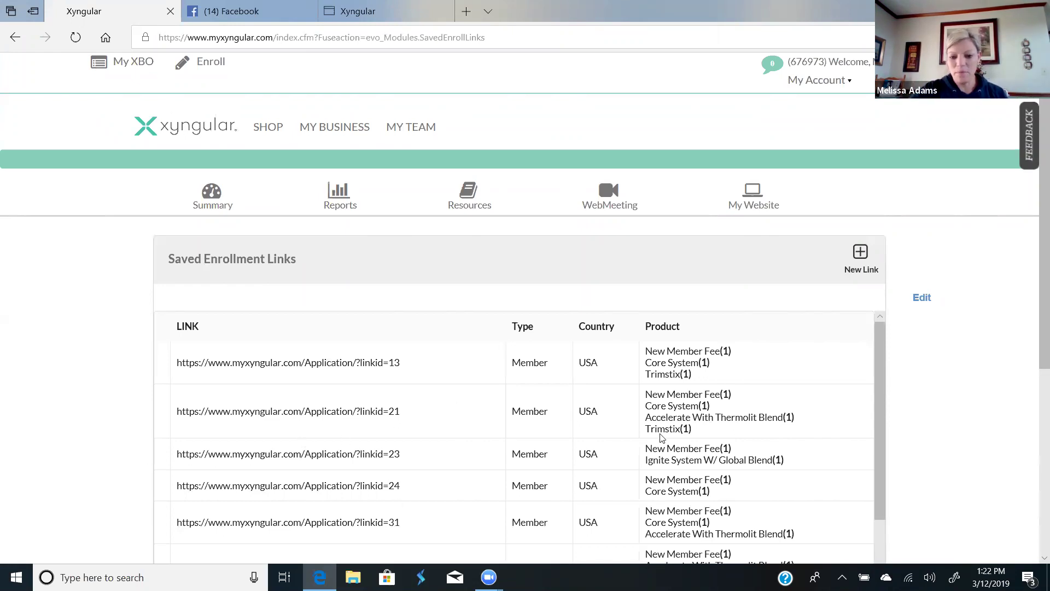
scroll(663, 437, up, 1)
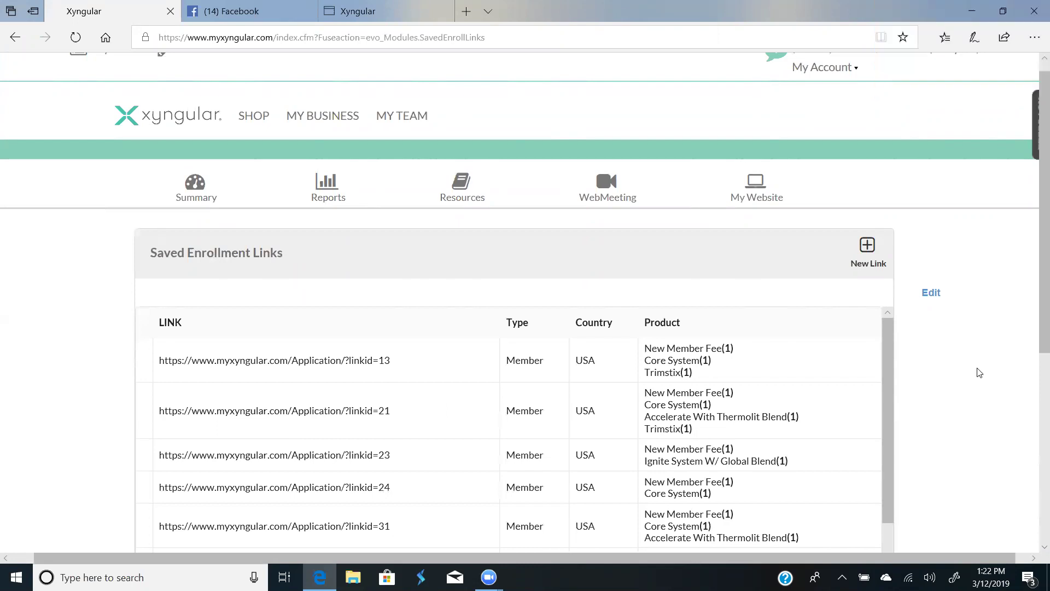
scroll(1035, 328, down, 2)
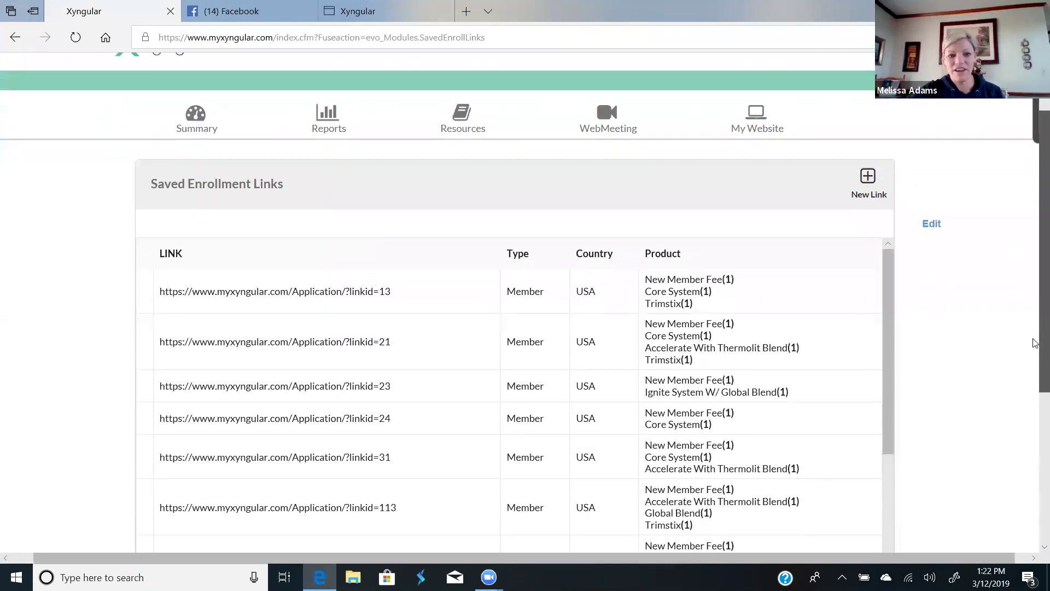
scroll(1035, 386, down, 2)
scroll(1035, 404, down, 1)
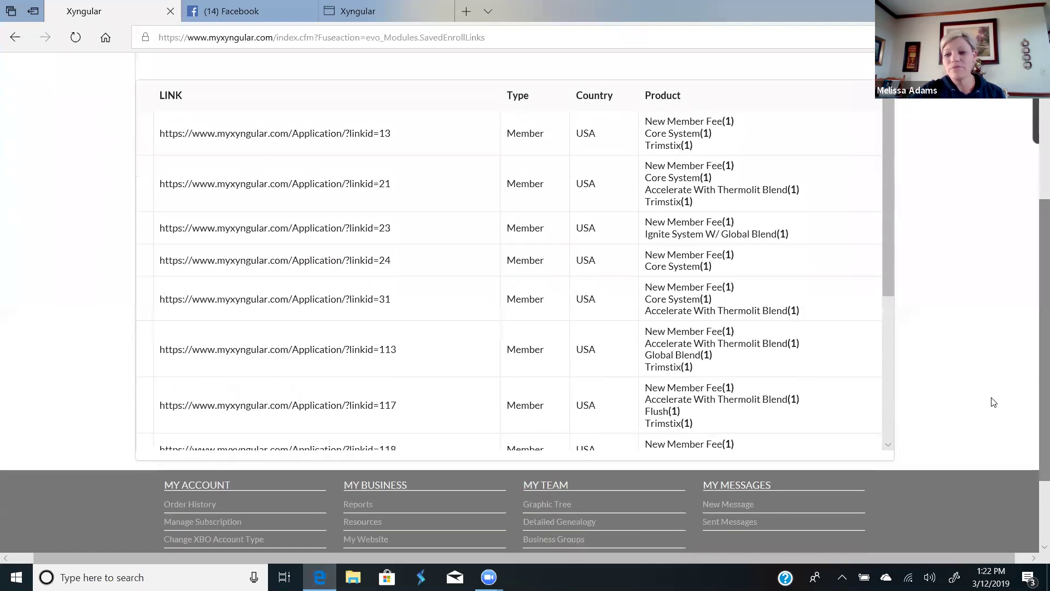
scroll(892, 383, down, 5)
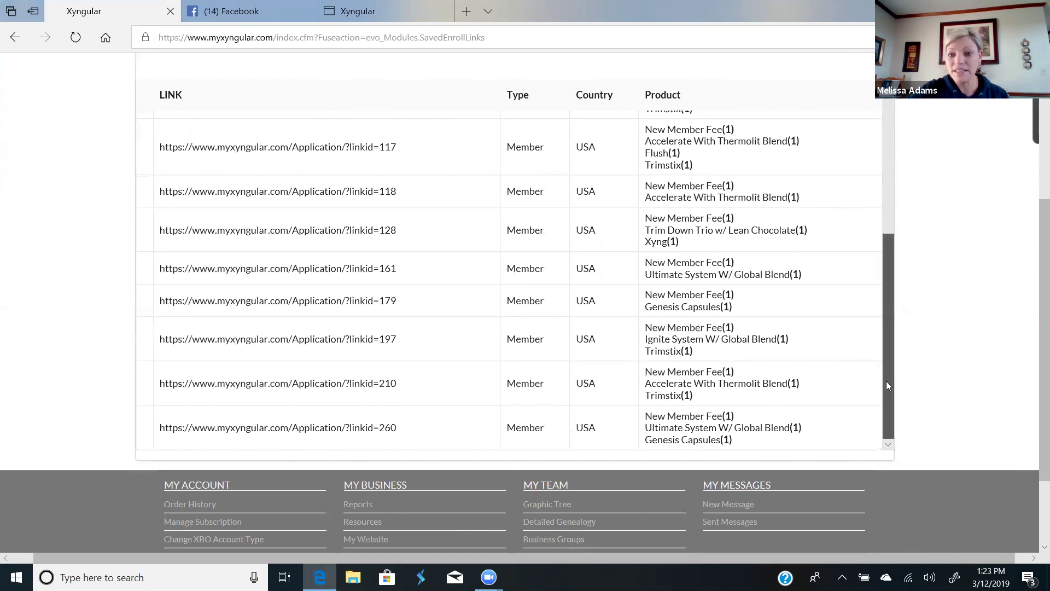
mouse_move(886, 381)
mouse_down()
mouse_move(885, 366)
mouse_move(884, 398)
mouse_up()
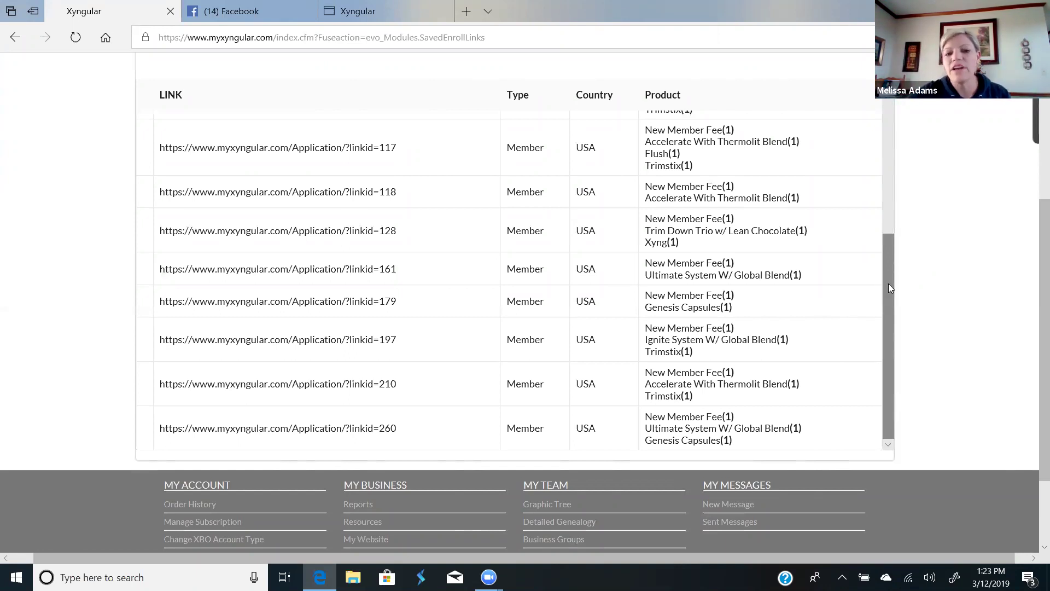
drag(889, 288, 832, 105)
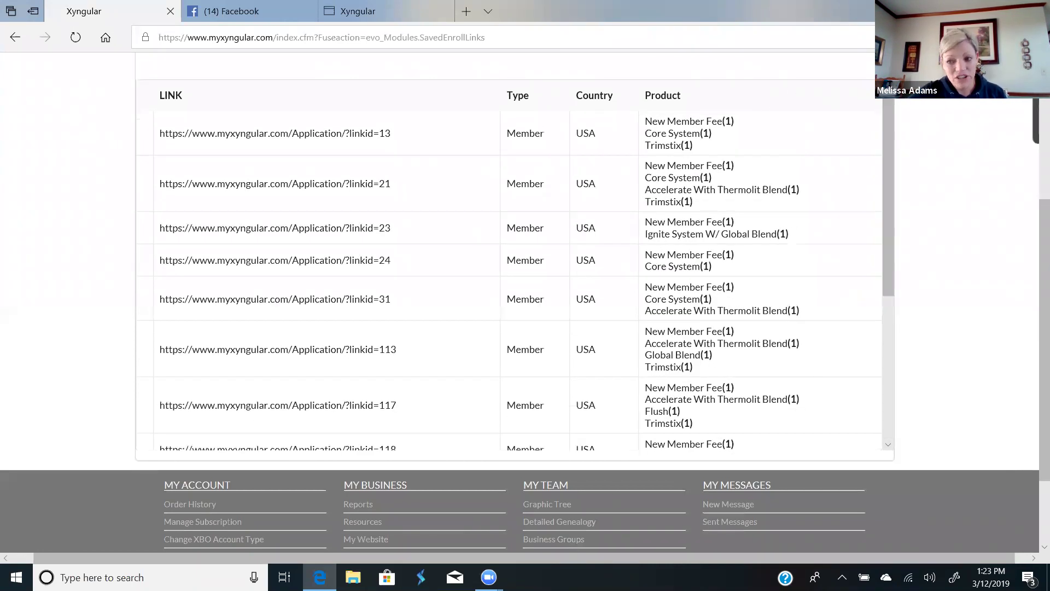
scroll(1035, 296, up, 4)
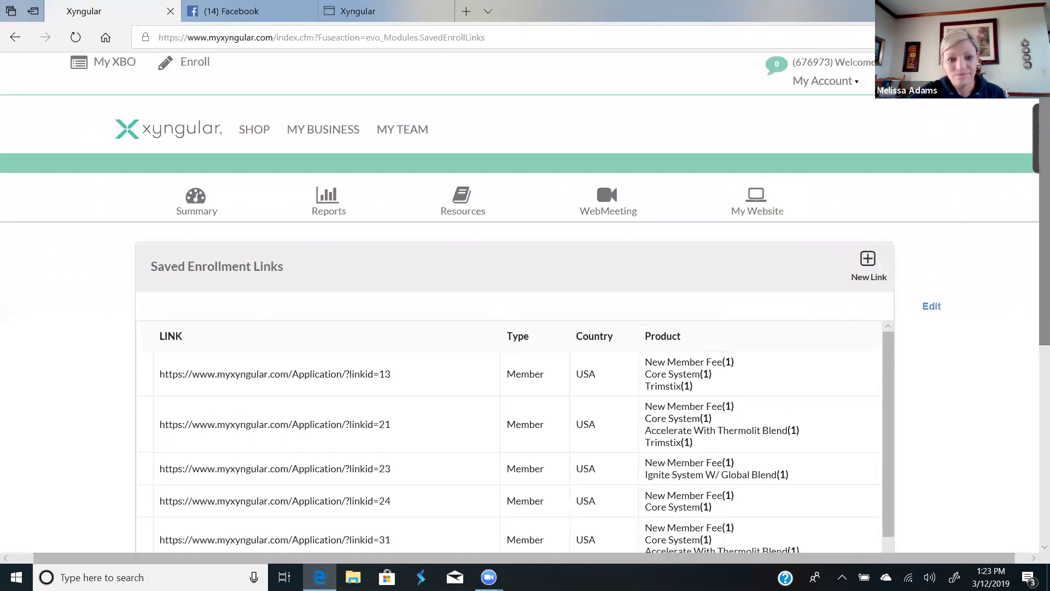